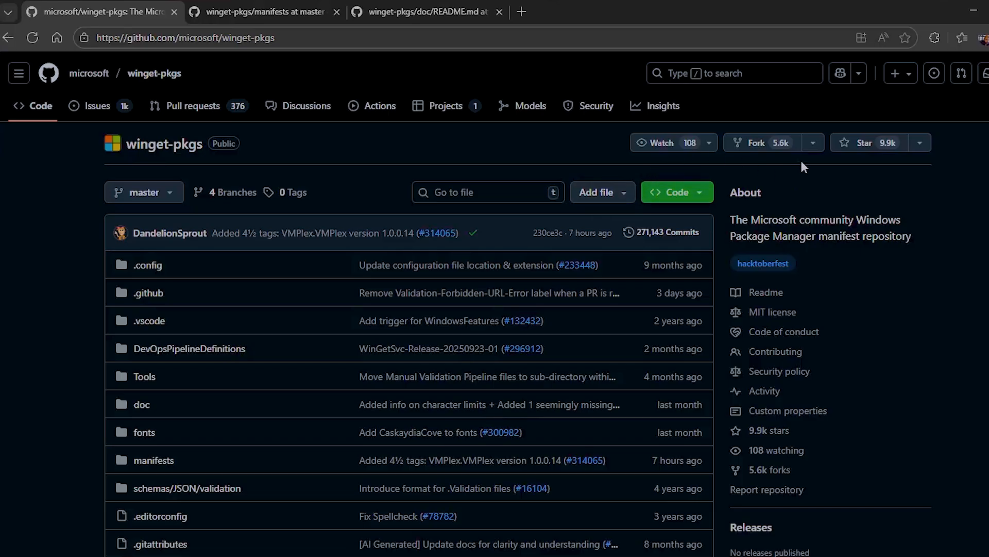
# - Open the fork page for microsoft/winget-pkgs, then return to the existing fork's manifests tab
pyautogui.click(790, 147)
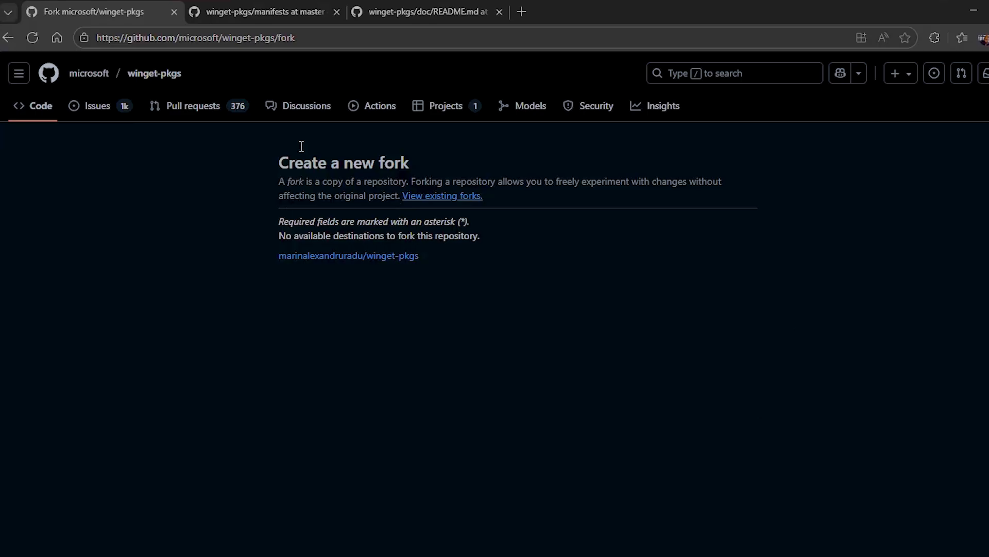
pyautogui.click(8, 39)
pyautogui.click(291, 16)
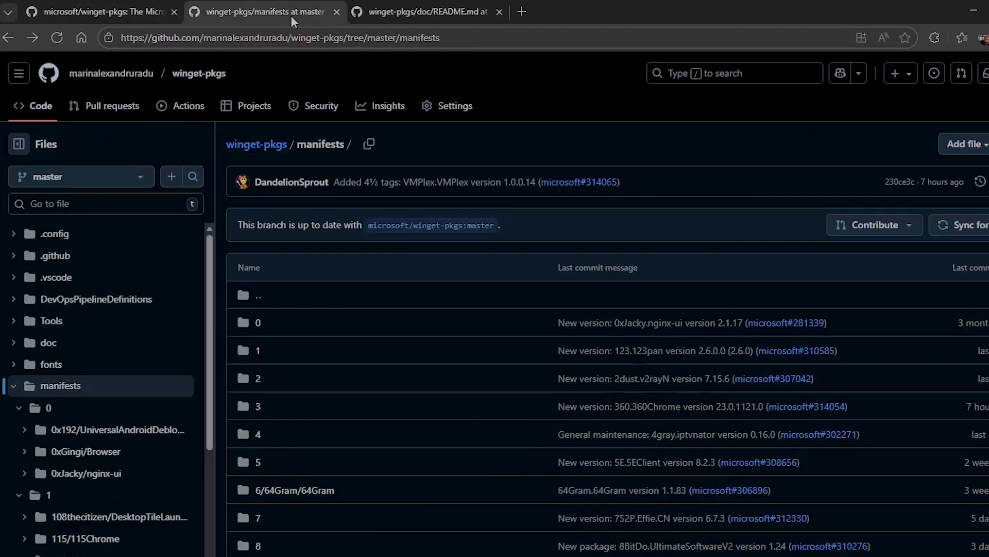
# - Review the fork's manifests folders and the README's required manifest folder path structure
pyautogui.click(257, 146)
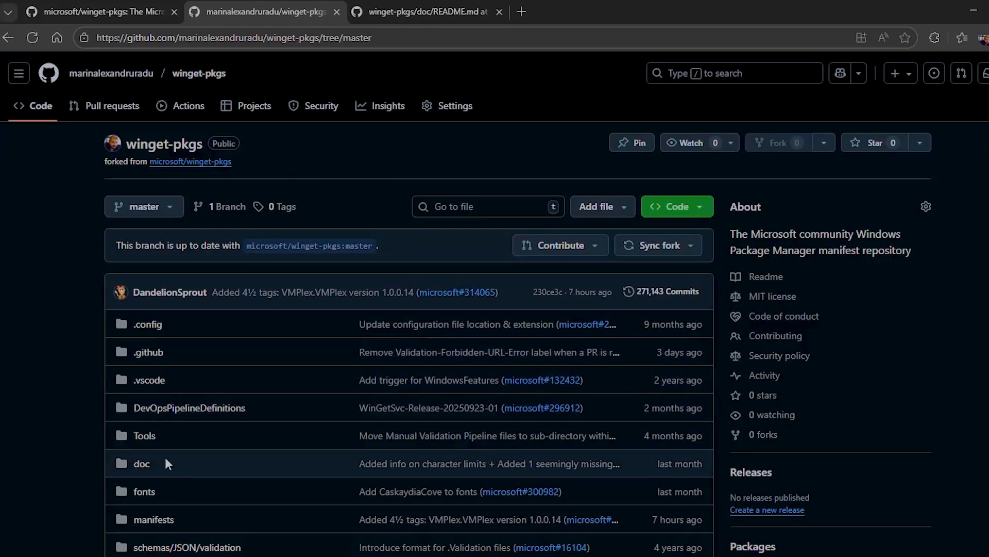
pyautogui.click(166, 521)
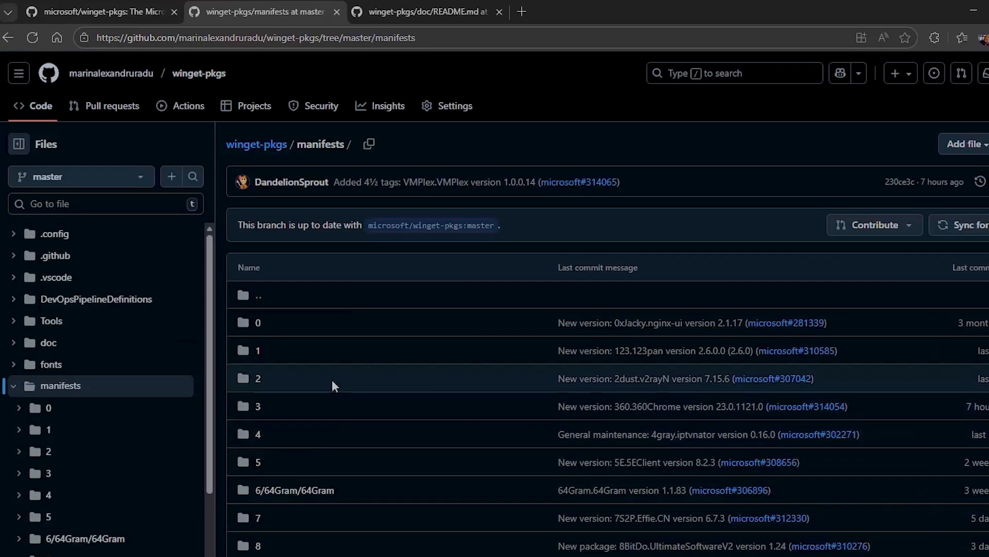
pyautogui.scroll(-10, 310, 403)
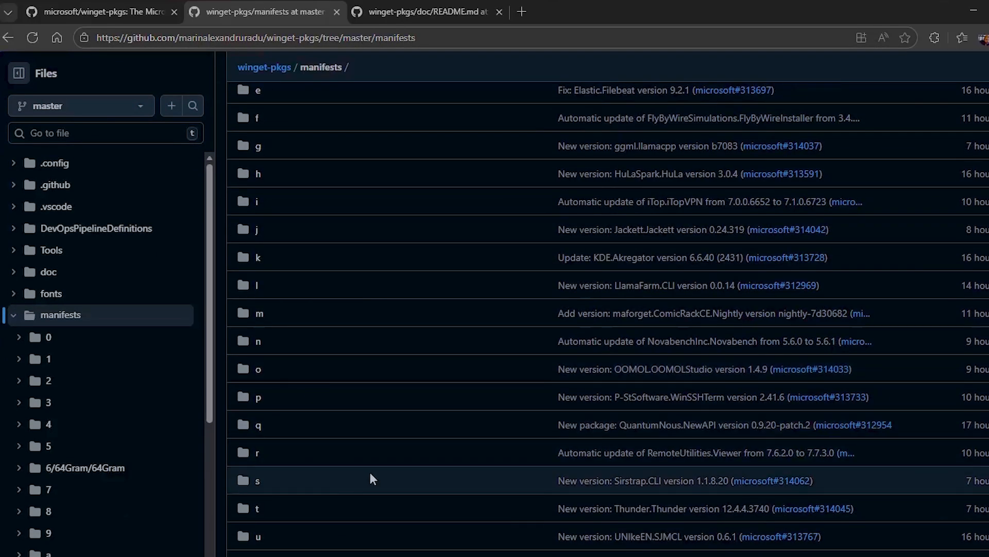
pyautogui.scroll(10, 366, 467)
pyautogui.click(415, 4)
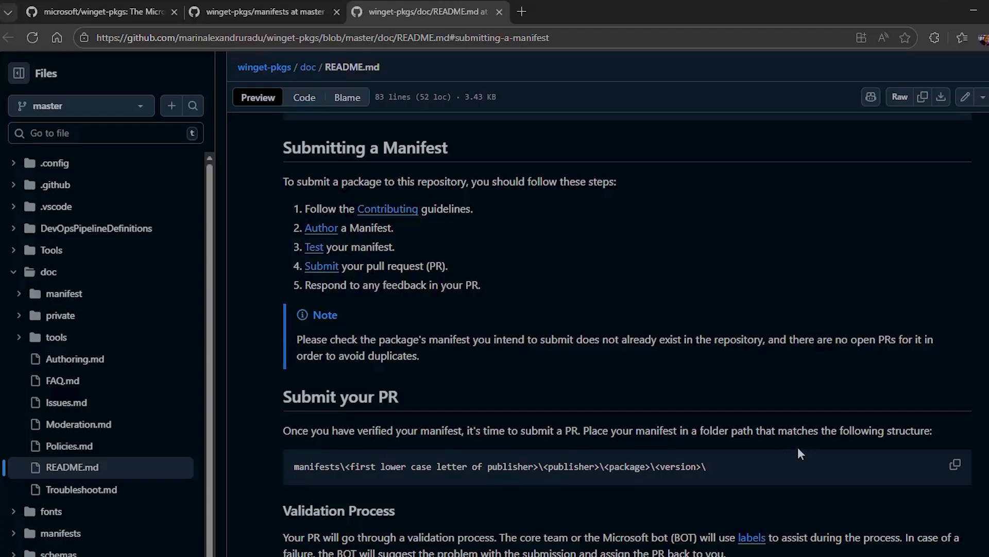
pyautogui.moveTo(618, 432); pyautogui.dragTo(892, 420)
pyautogui.click(814, 477)
pyautogui.click(265, 11)
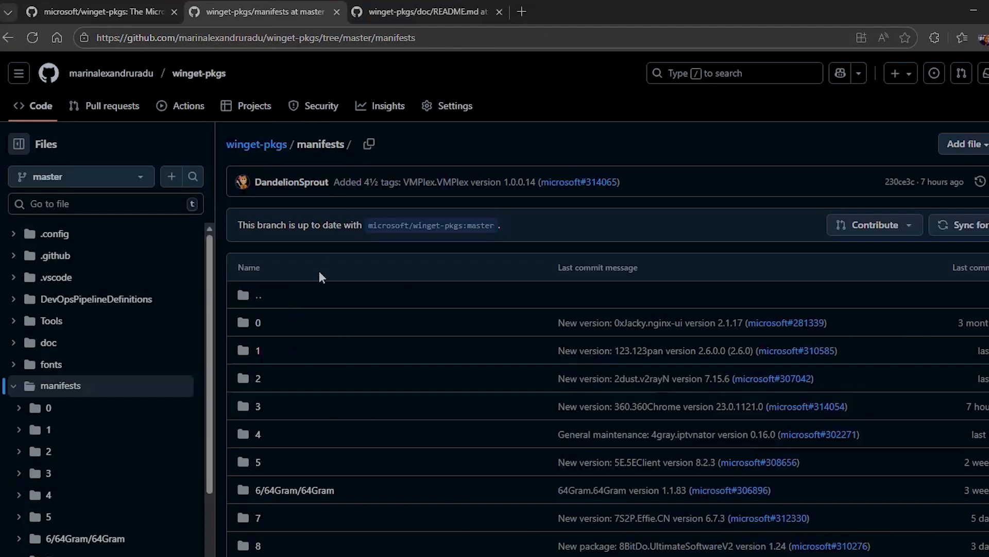
# - Navigate the fork's manifests into the c folder and then into the Caphyon publisher folder
pyautogui.scroll(-1, 312, 514)
pyautogui.scroll(-3, 311, 515)
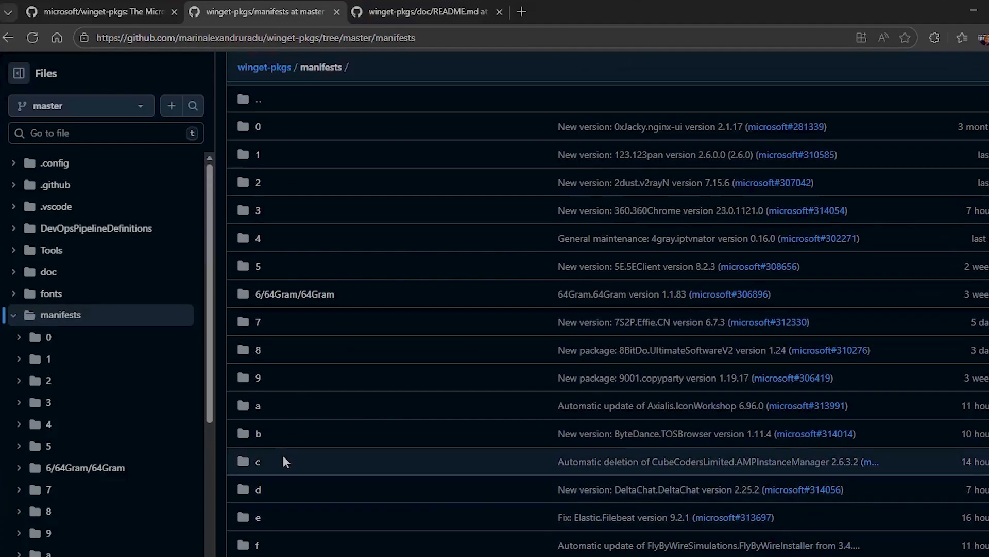
pyautogui.click(258, 466)
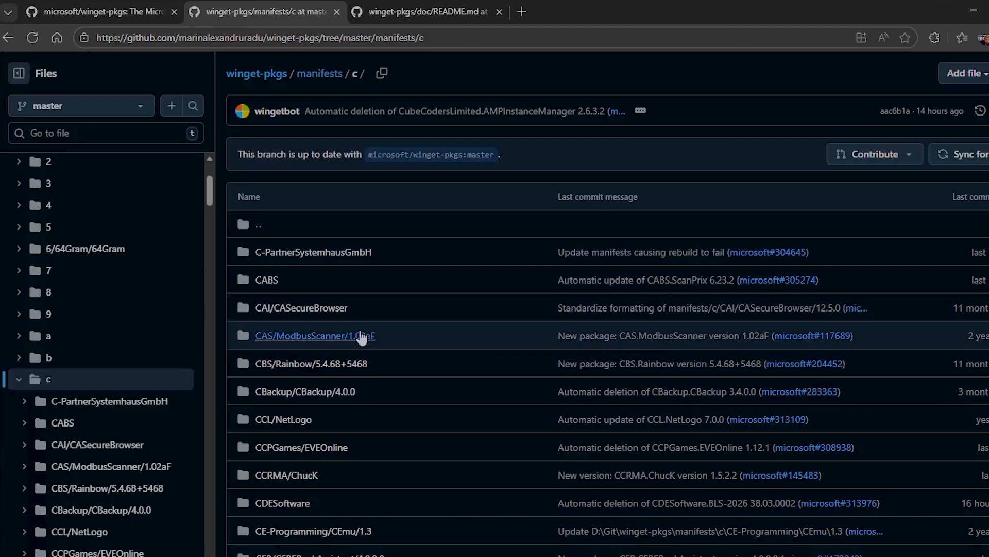
pyautogui.scroll(-10, 356, 322)
pyautogui.scroll(-10, 361, 324)
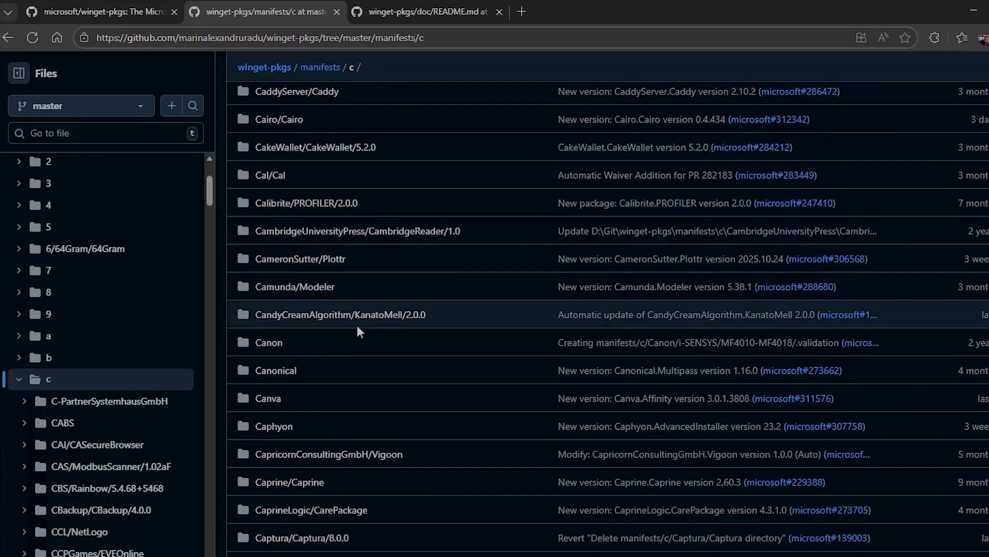
pyautogui.click(282, 431)
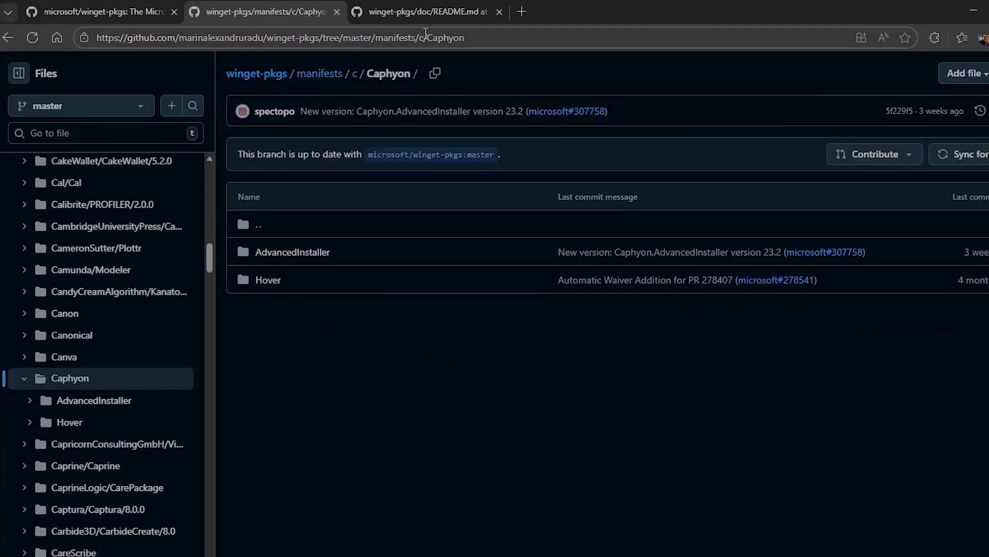
# - Compare the README's publisher, package and version path levels with the Caphyon folder's contents
pyautogui.click(428, 11)
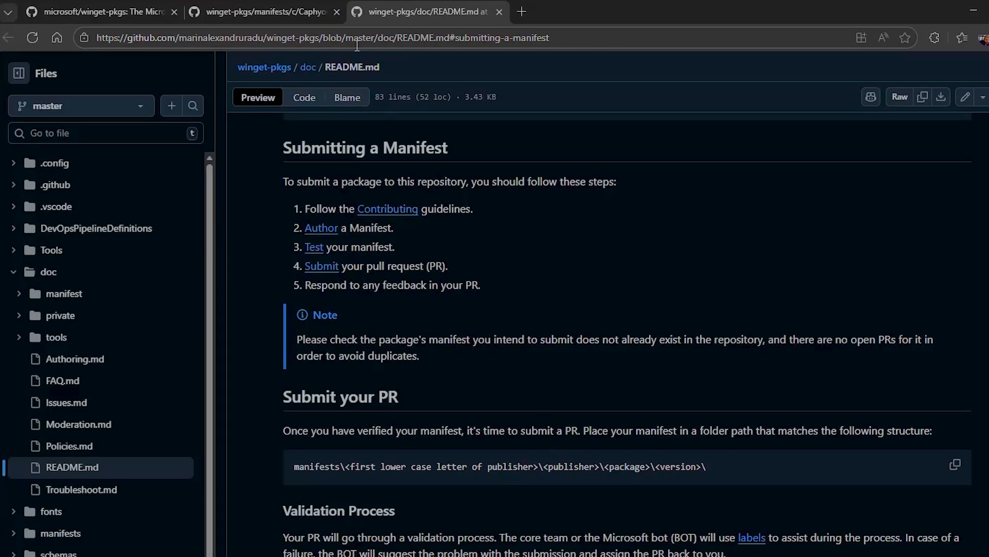
pyautogui.click(261, 16)
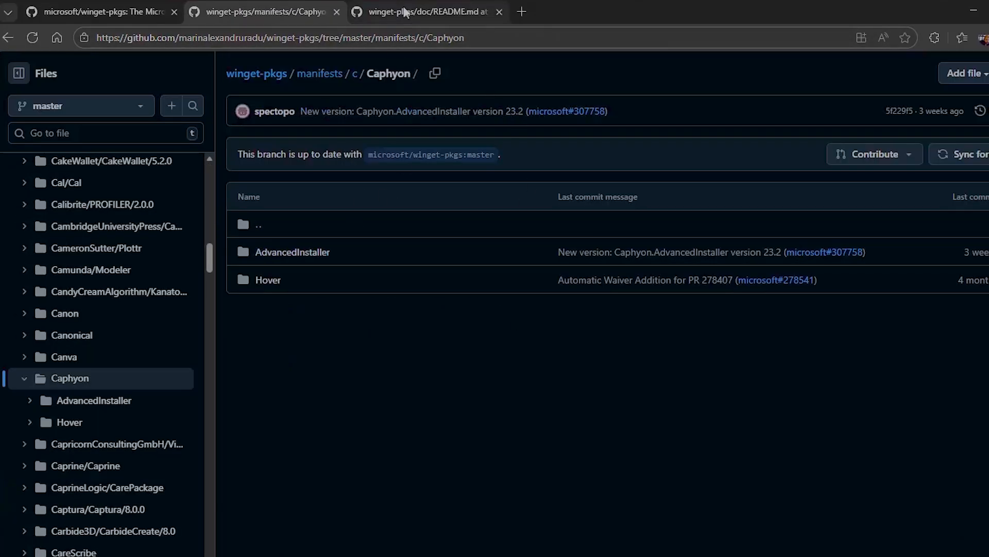
pyautogui.click(428, 12)
pyautogui.doubleClick(626, 467)
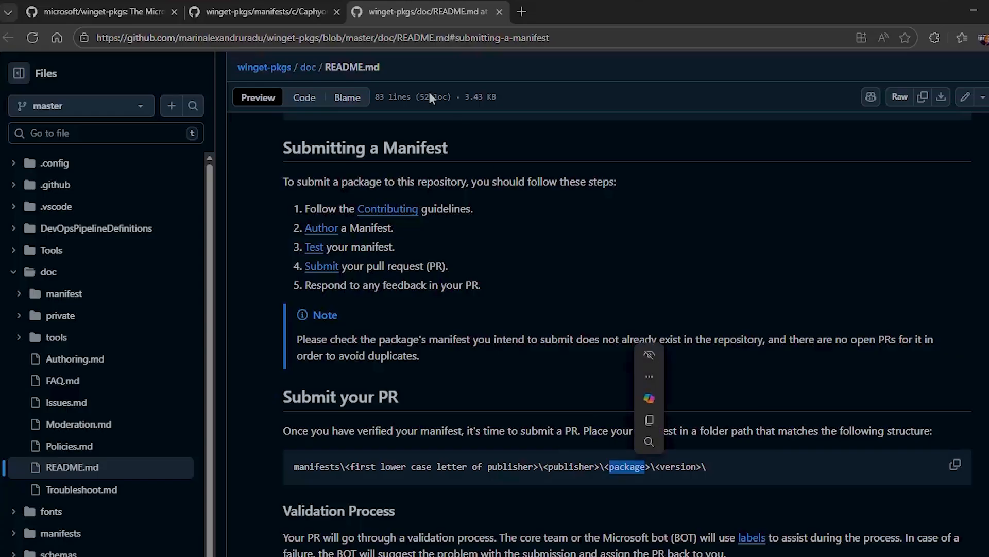
pyautogui.click(255, 16)
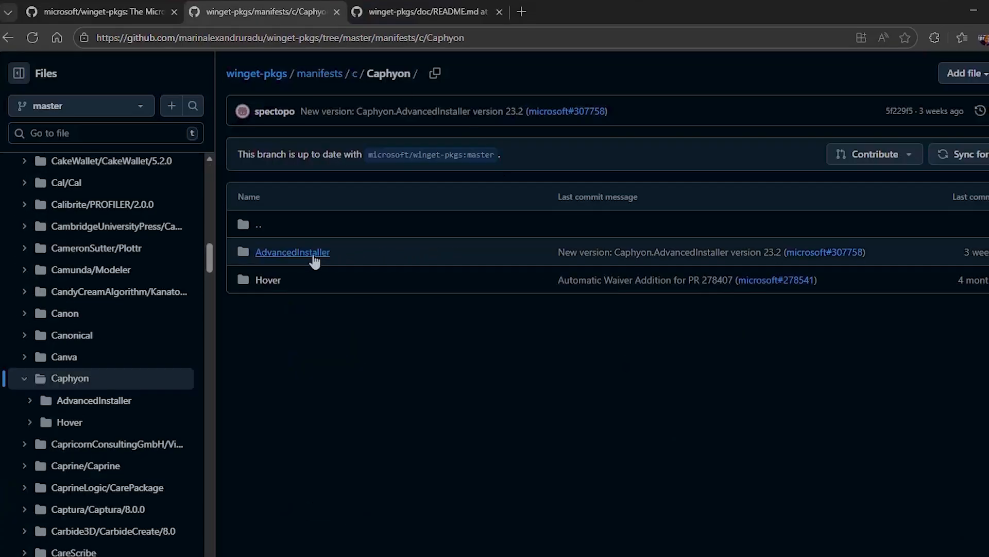
pyautogui.click(437, 17)
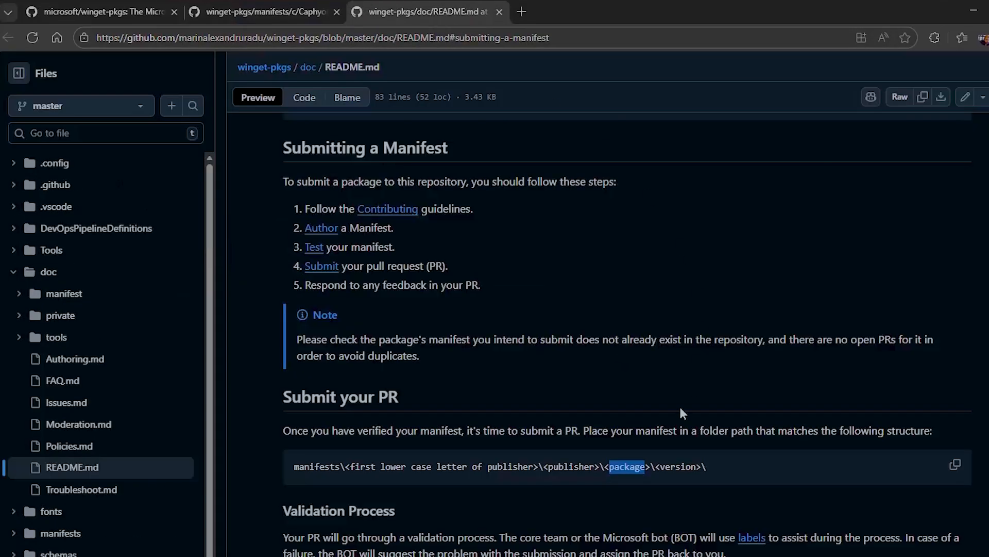
pyautogui.click(273, 18)
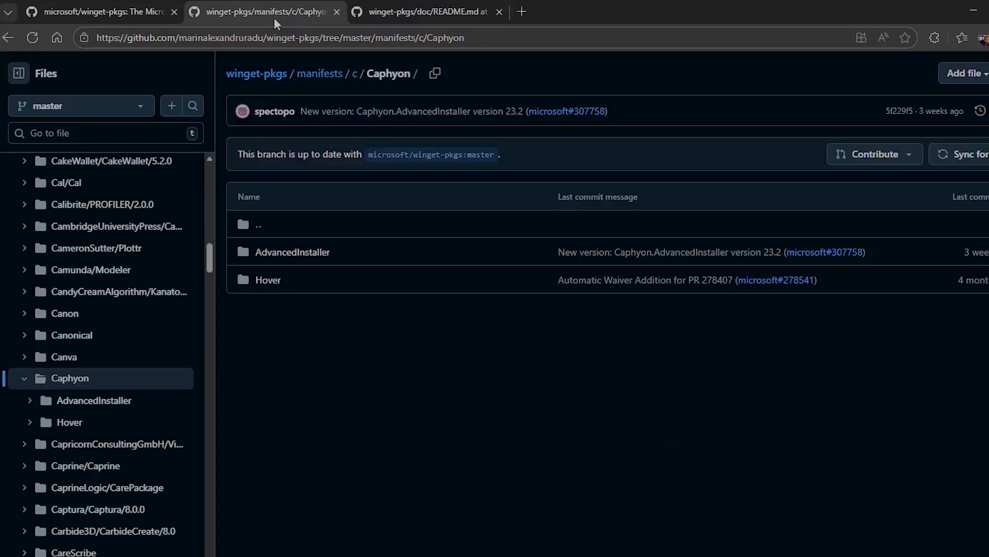
# - Browse the AdvancedInstaller version folders, then start a new pull request on the fork
pyautogui.click(304, 255)
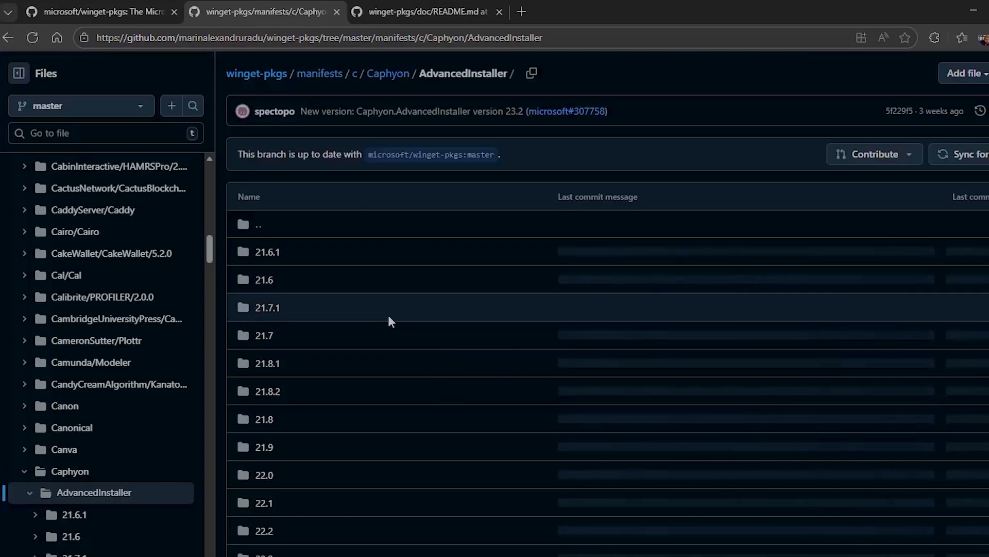
pyautogui.scroll(-3, 336, 309)
pyautogui.scroll(5, 364, 371)
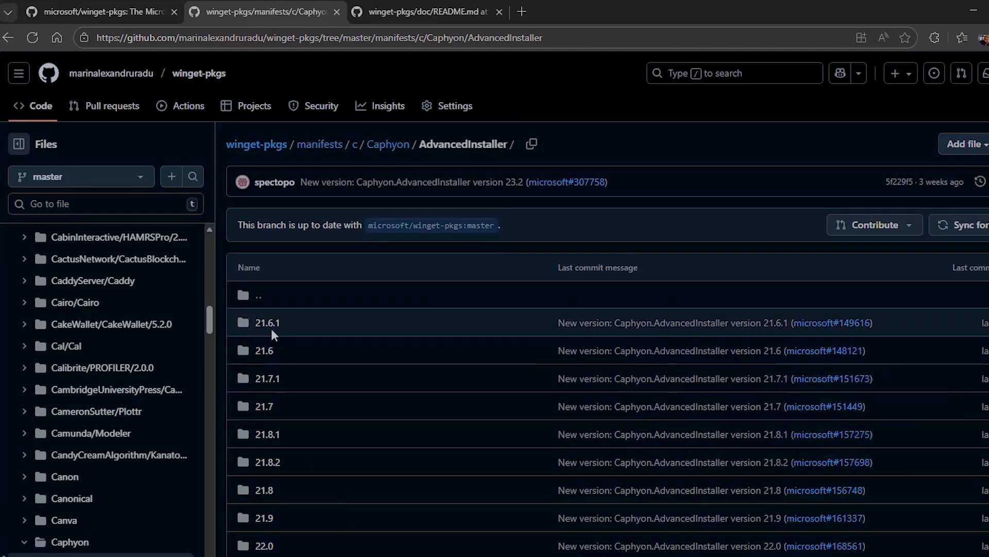
pyautogui.click(267, 324)
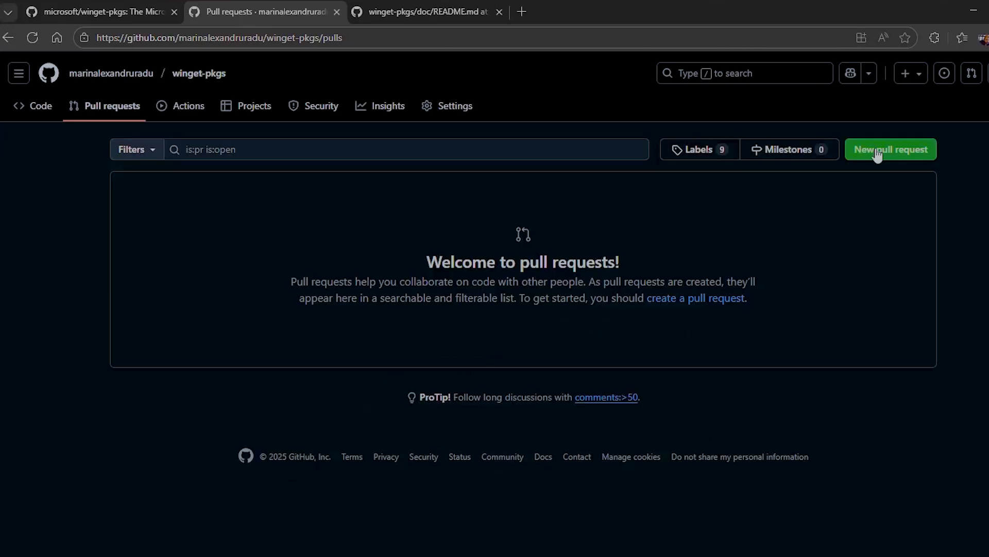
pyautogui.click(878, 154)
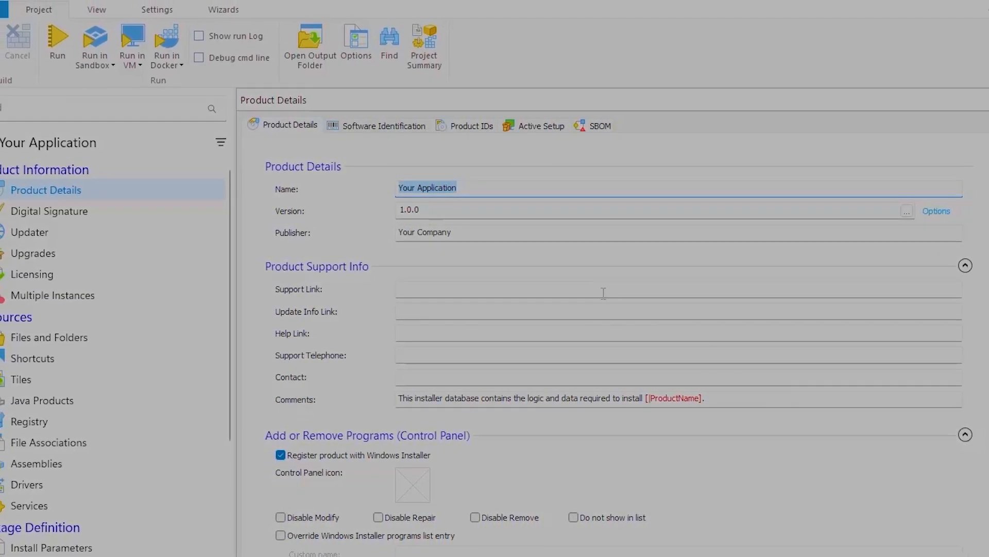
# - Enable Generate WinGet Manifest for the DefaultBuild and expand its Locale and Installer Manifest sections
pyautogui.click(73, 337)
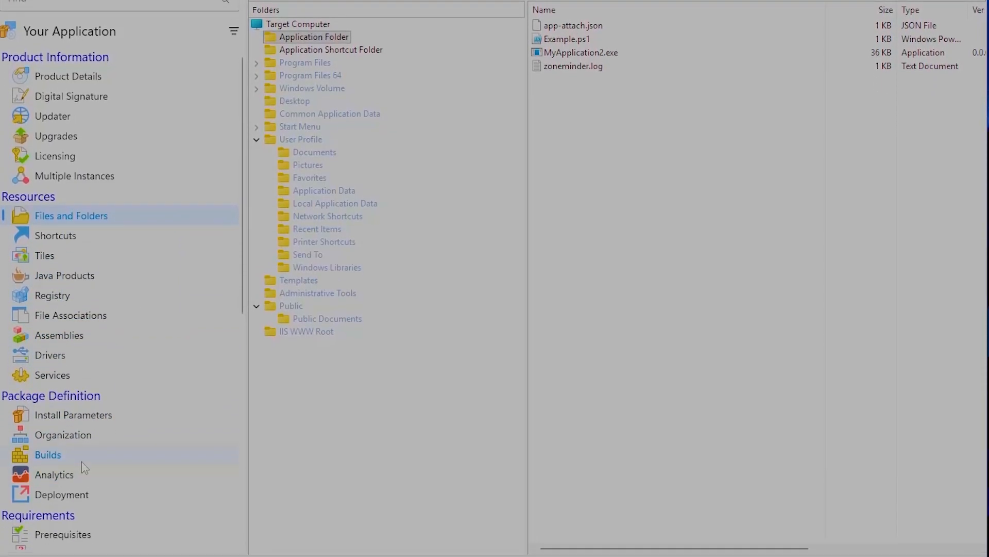
pyautogui.click(81, 460)
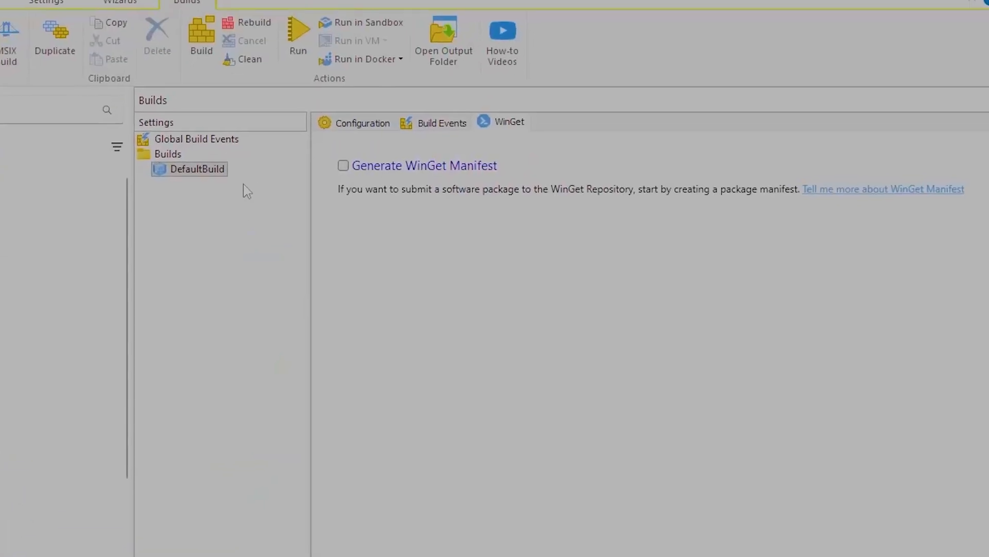
pyautogui.click(352, 124)
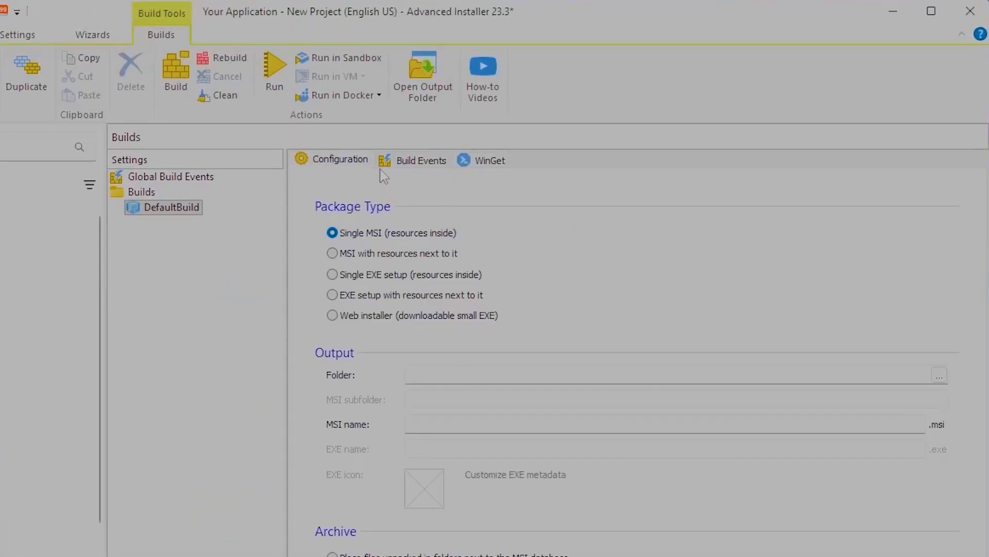
pyautogui.click(483, 162)
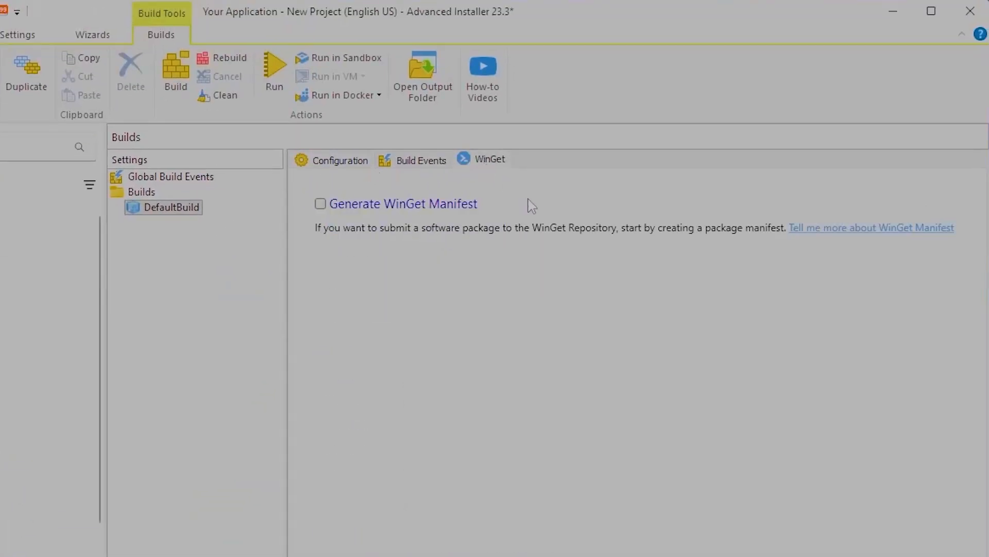
pyautogui.click(320, 204)
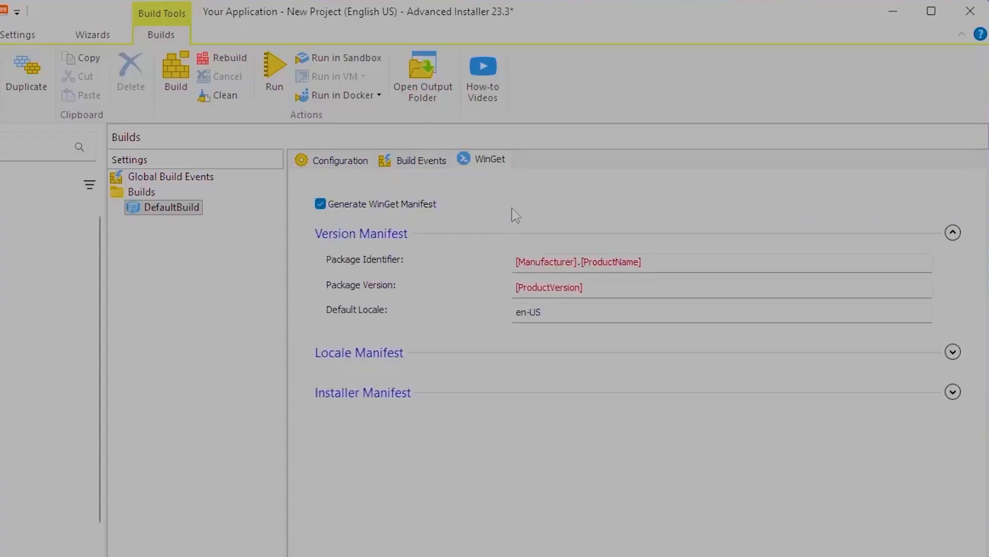
pyautogui.click(953, 352)
pyautogui.click(949, 496)
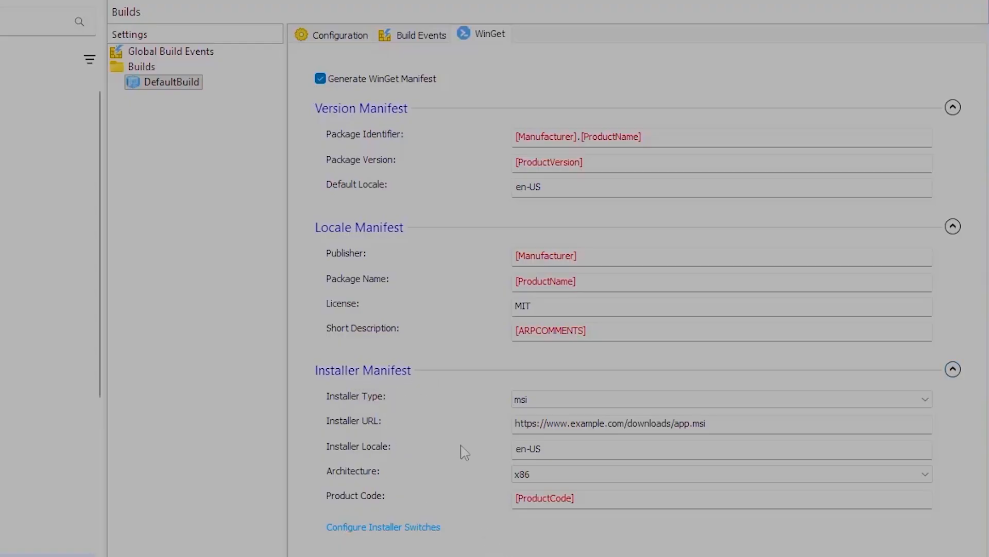
# - Examine the available Installer Type and Architecture options of the installer manifest
pyautogui.click(539, 401)
pyautogui.click(585, 402)
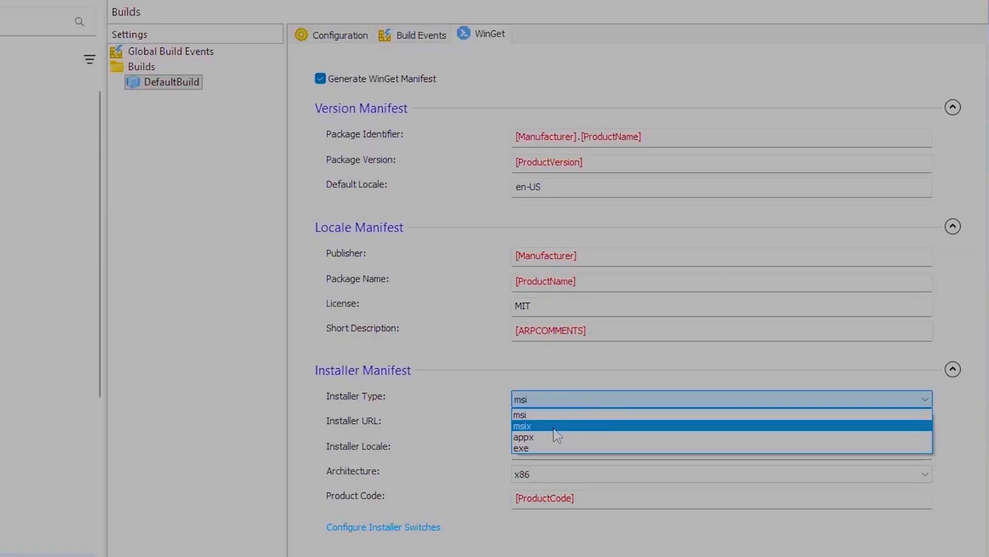
pyautogui.press('Escape')
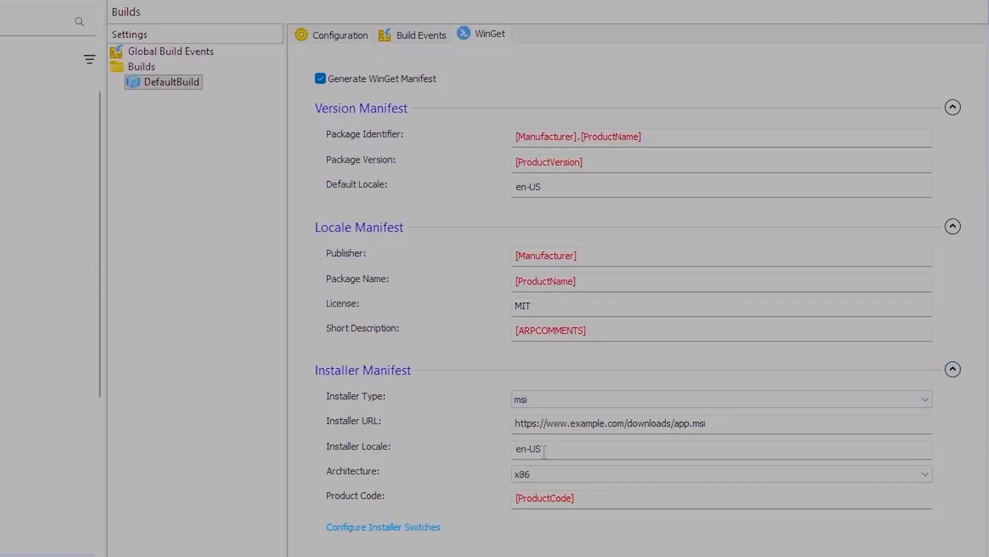
pyautogui.click(540, 479)
pyautogui.click(537, 475)
# - Open Configure Installer Switches to review the silent, progress, install location and log switches, then cancel
pyautogui.click(386, 528)
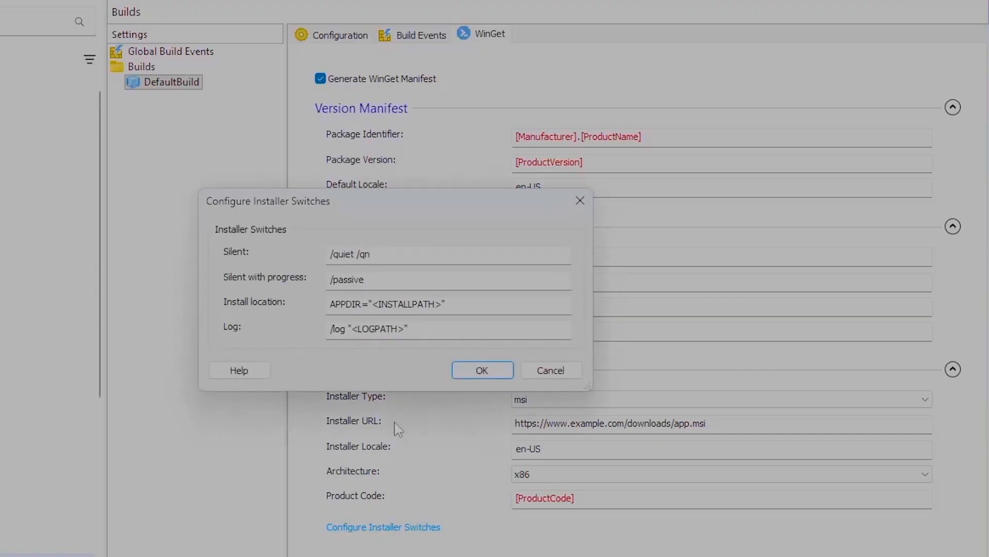
pyautogui.moveTo(357, 195); pyautogui.dragTo(359, 233)
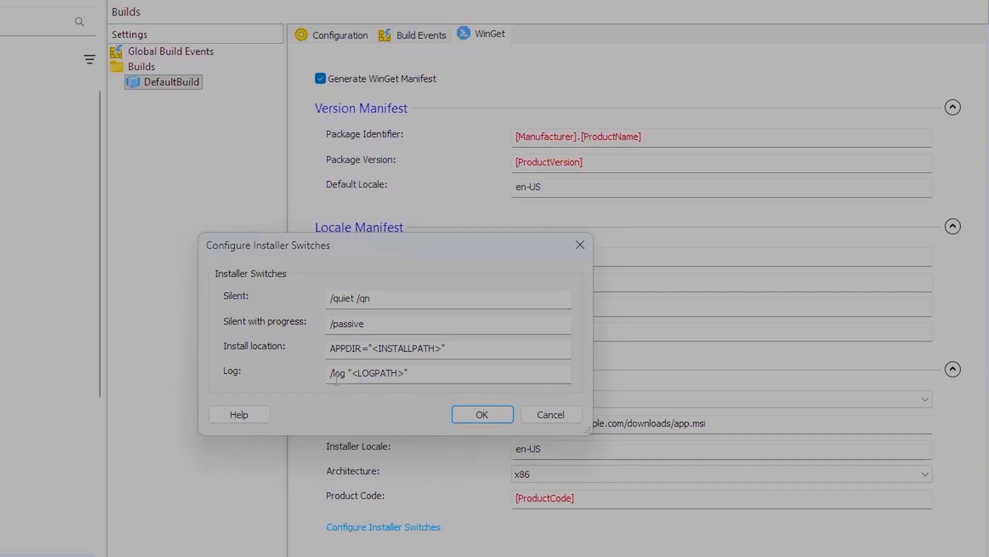
pyautogui.click(551, 415)
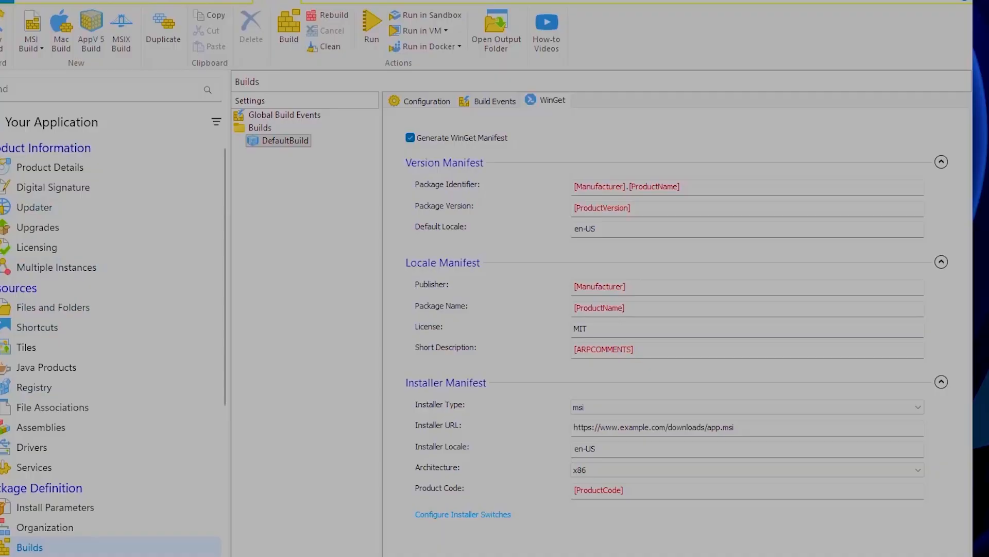
# - Build the project, saving it as TestWinget in the New folder (5) folder
pyautogui.click(112, 25)
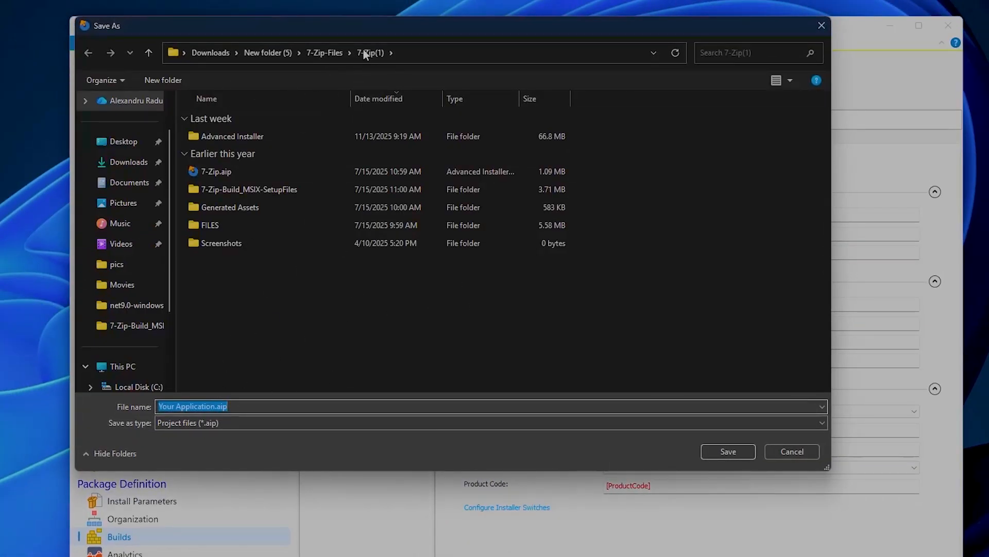
pyautogui.click(265, 52)
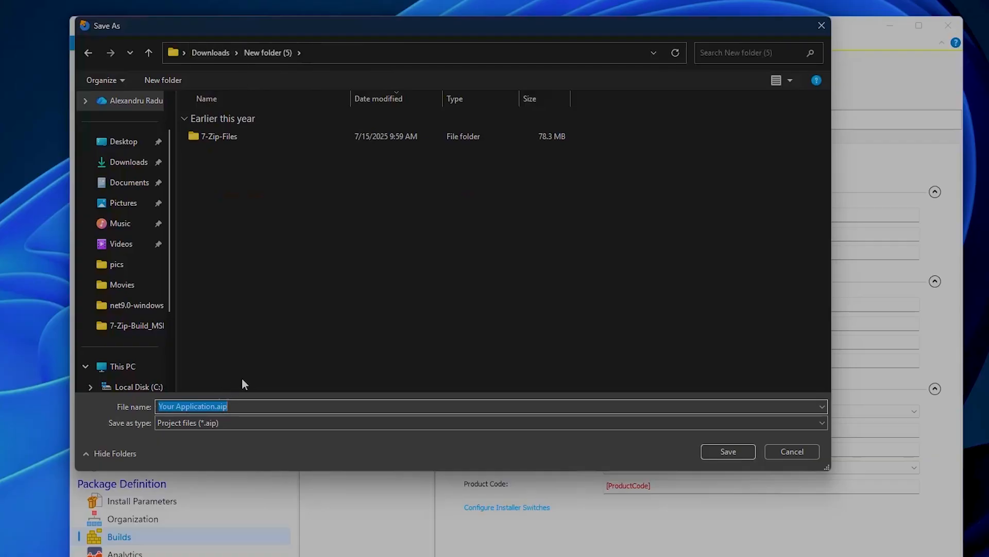
pyautogui.write('TestWinget')
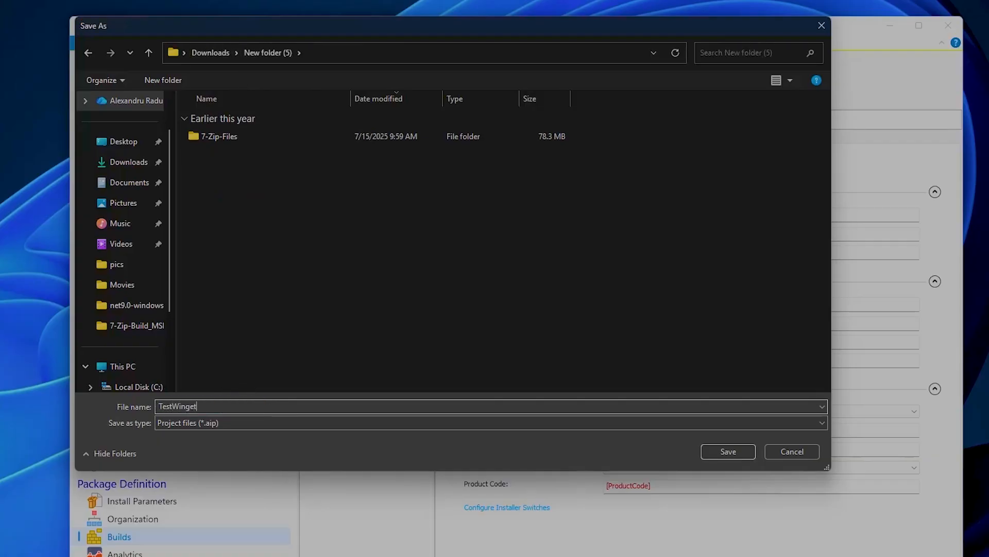
pyautogui.press('Return')
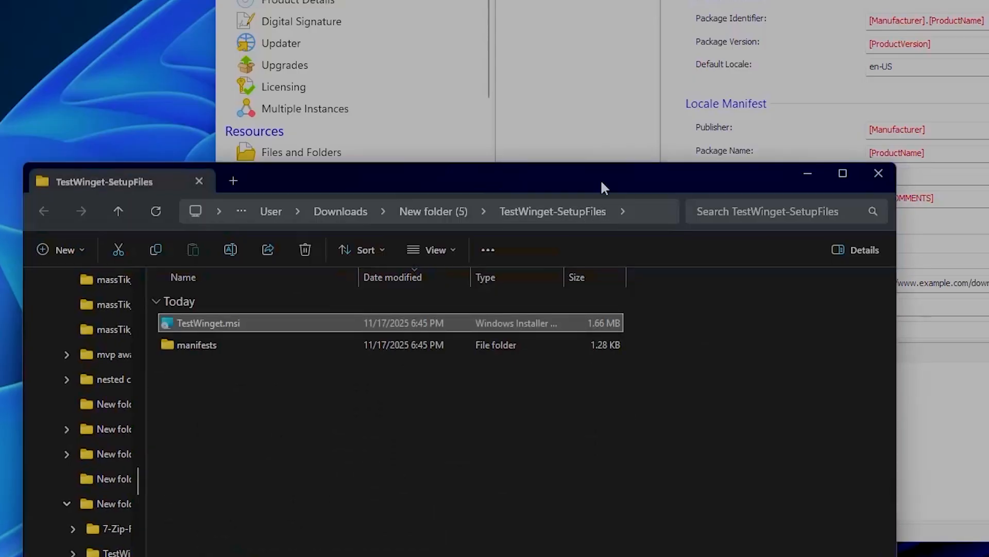
# - Open the build output folder and browse into the generated manifests subfolders
pyautogui.moveTo(601, 179); pyautogui.dragTo(971, 15)
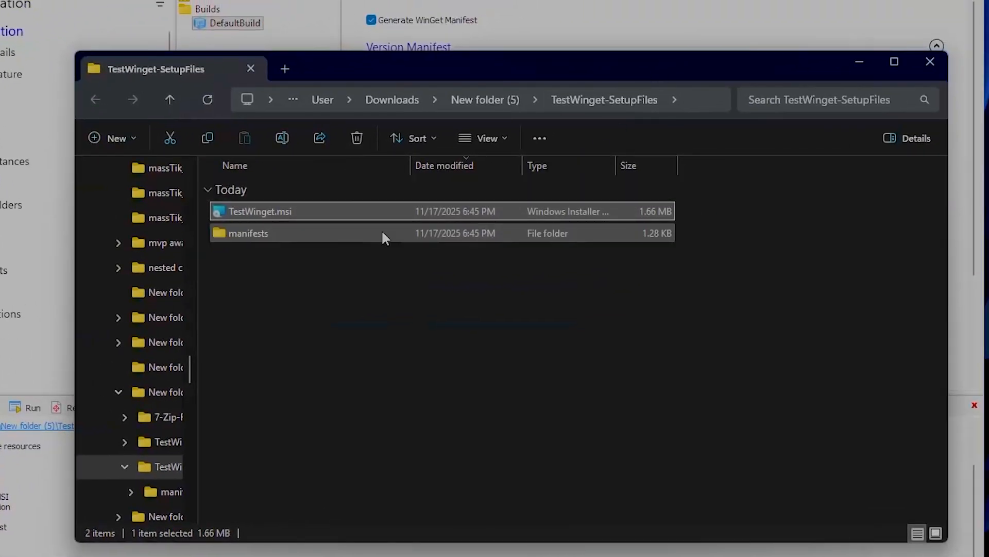
pyautogui.doubleClick(273, 232)
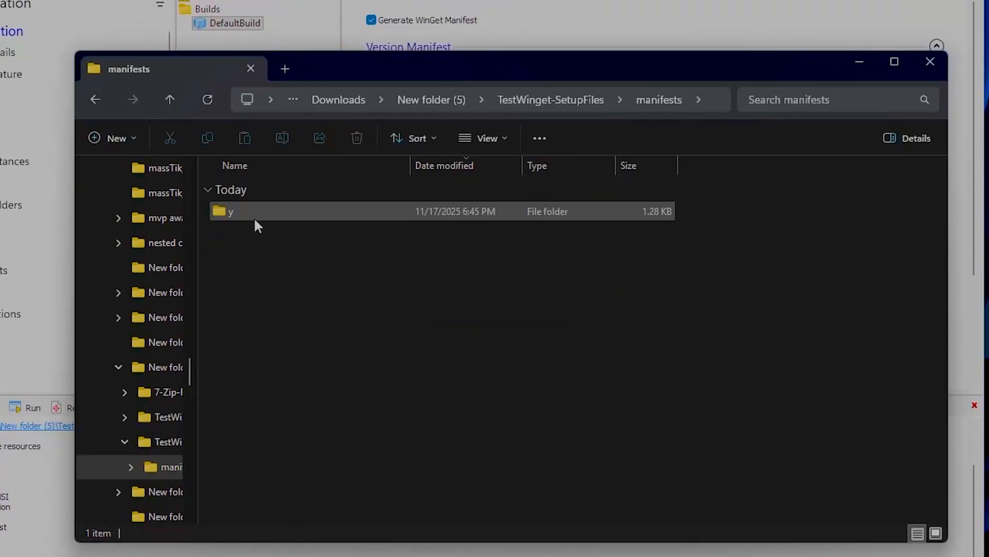
pyautogui.doubleClick(255, 220)
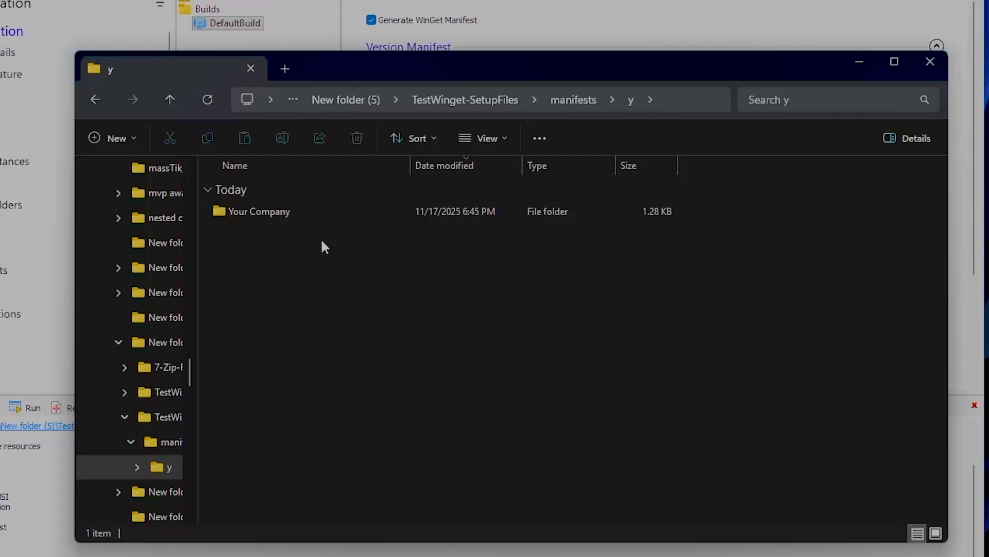
pyautogui.doubleClick(302, 212)
pyautogui.doubleClick(302, 211)
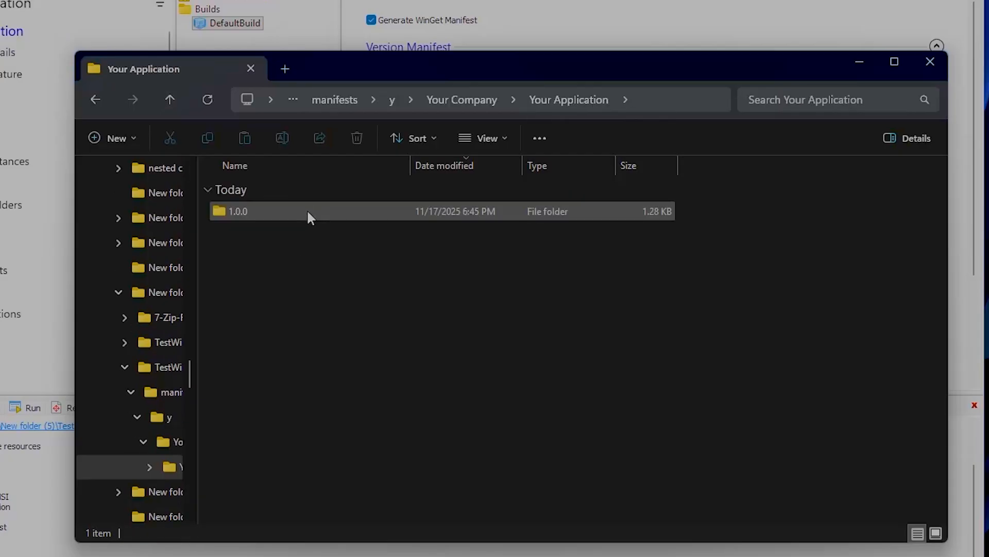
# - Compare the product name and publisher in Product Details with the manifest folder names, and open the 1.0.0 folder holding the YAML manifests
pyautogui.click(329, 107)
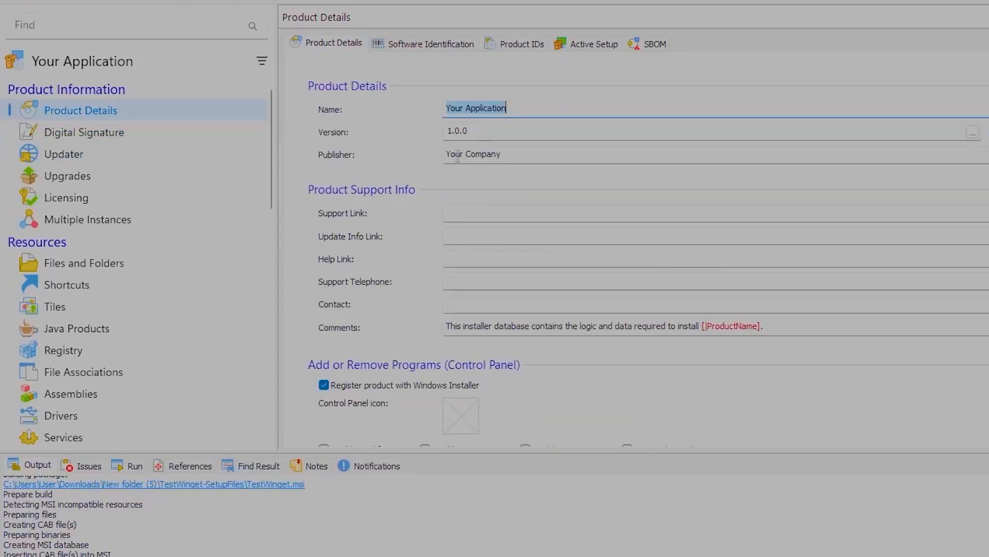
pyautogui.moveTo(457, 157); pyautogui.dragTo(519, 153)
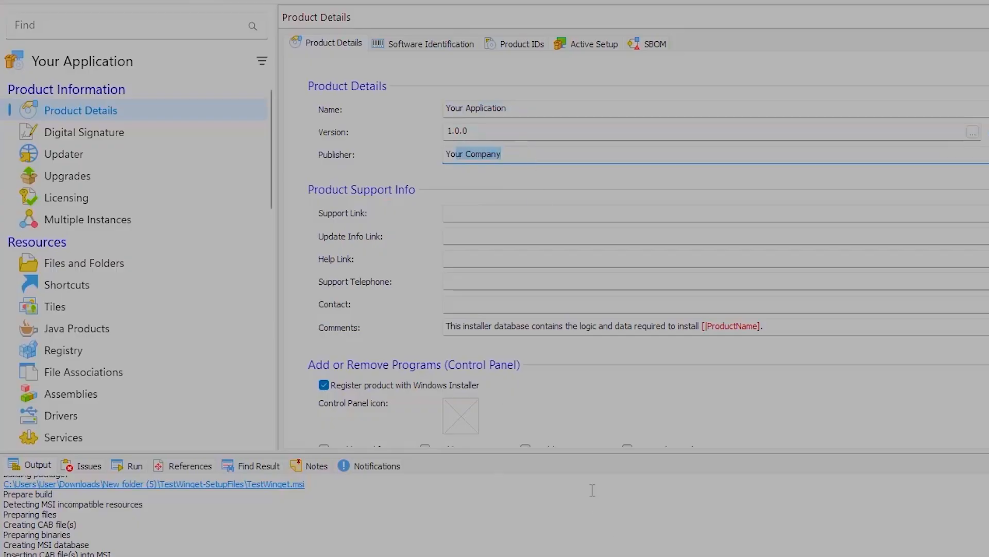
pyautogui.hotkey('alt', 'Tab')
pyautogui.doubleClick(372, 270)
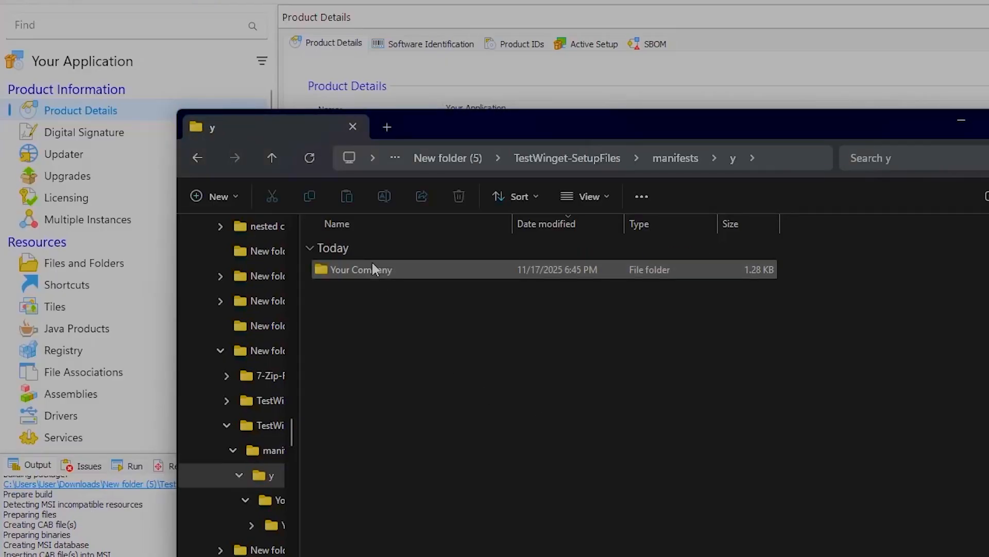
pyautogui.moveTo(471, 125); pyautogui.dragTo(445, 216)
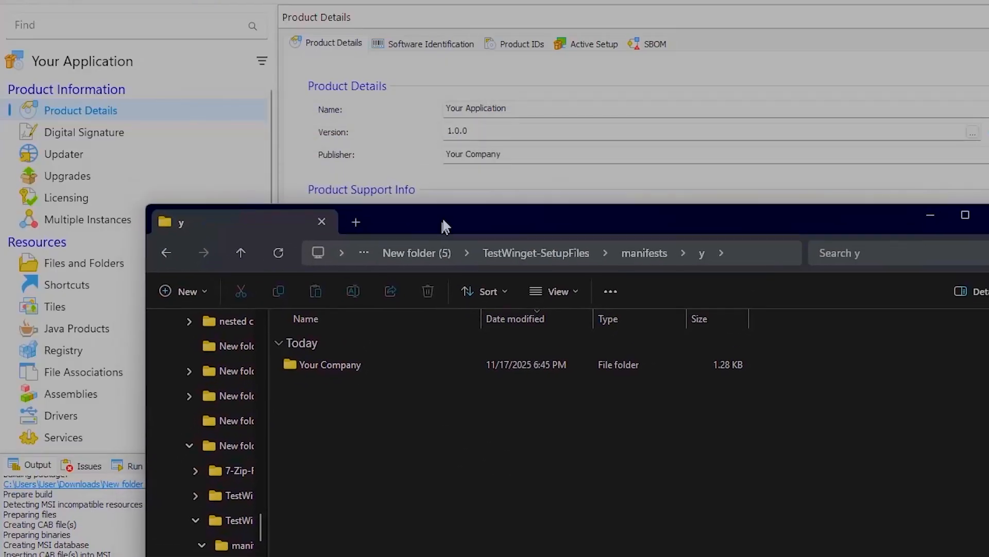
pyautogui.doubleClick(329, 358)
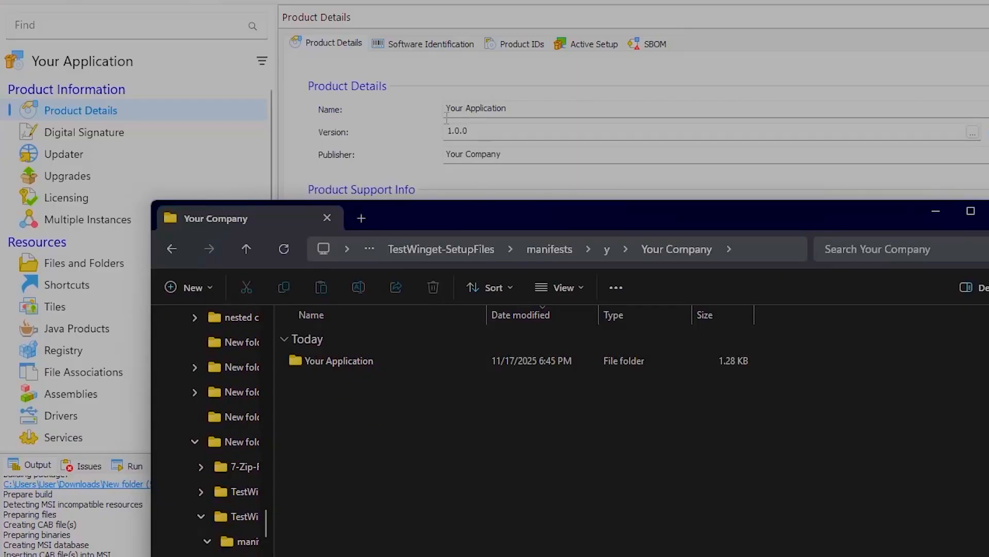
pyautogui.doubleClick(344, 363)
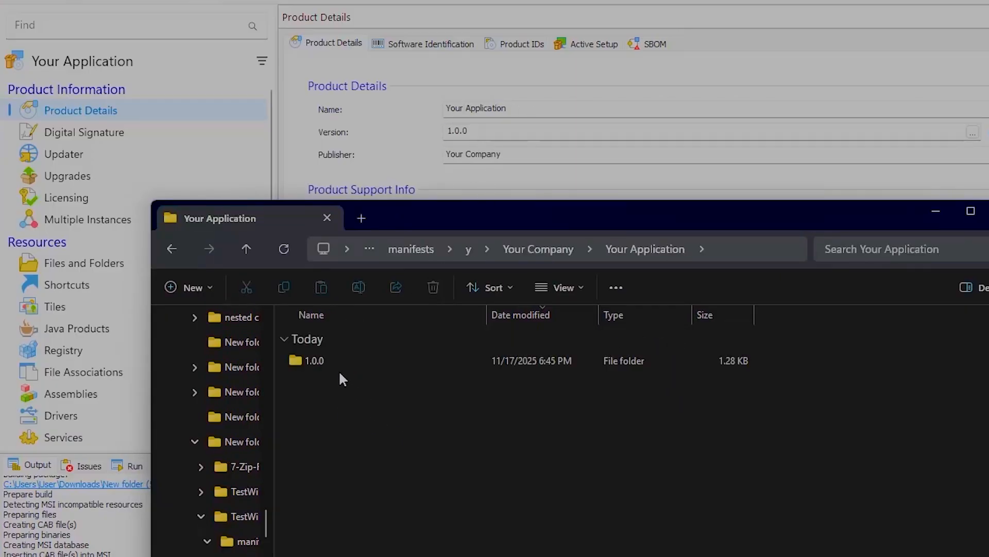
pyautogui.doubleClick(334, 364)
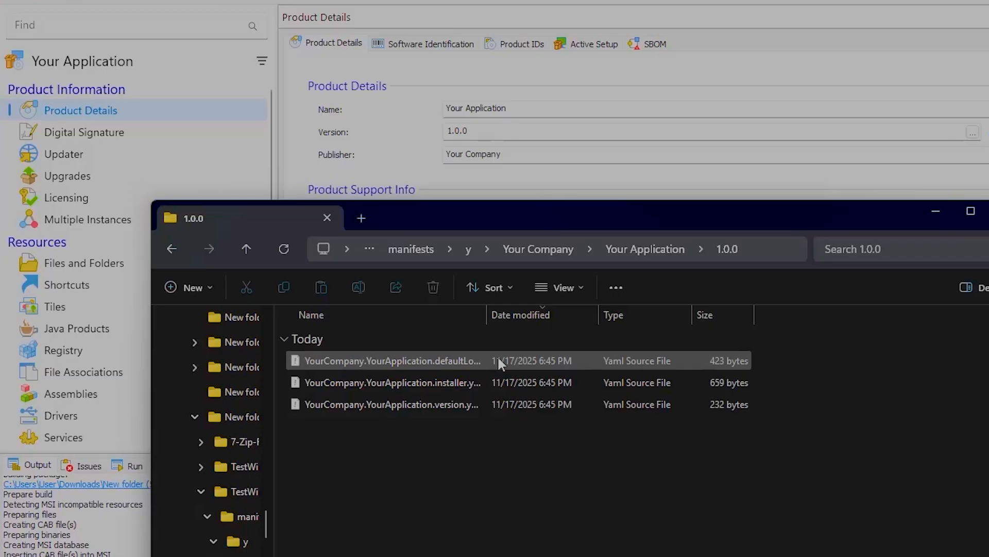
pyautogui.doubleClick(487, 321)
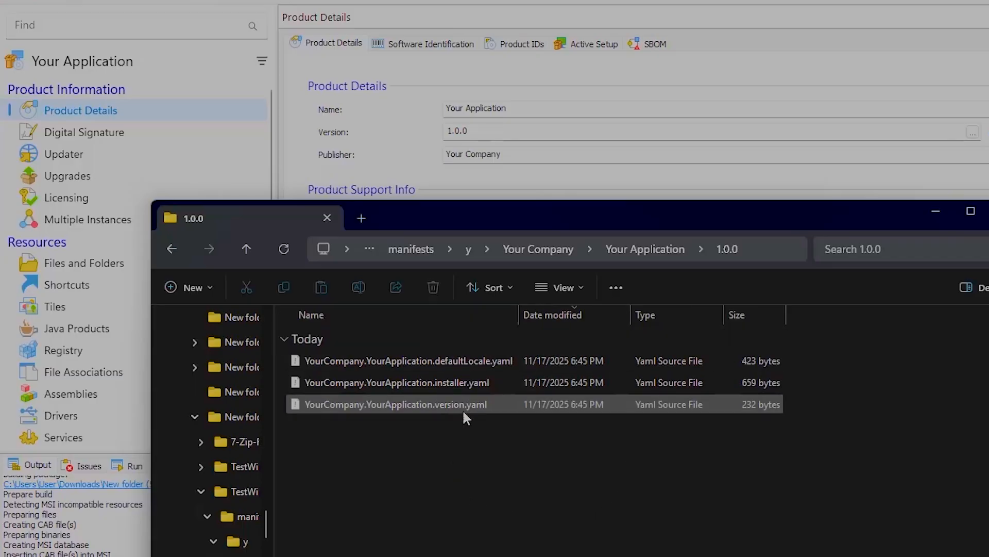
pyautogui.moveTo(615, 217); pyautogui.dragTo(620, 95)
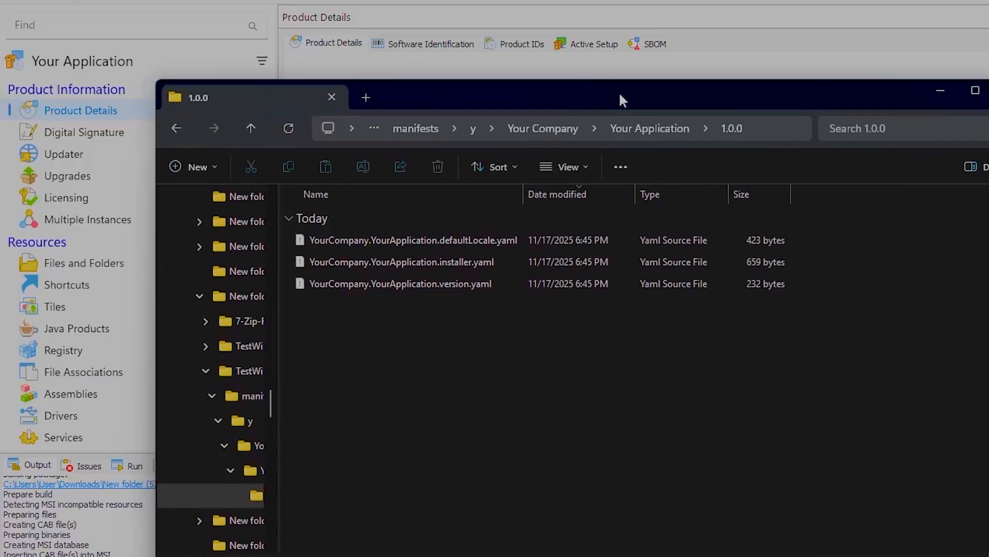